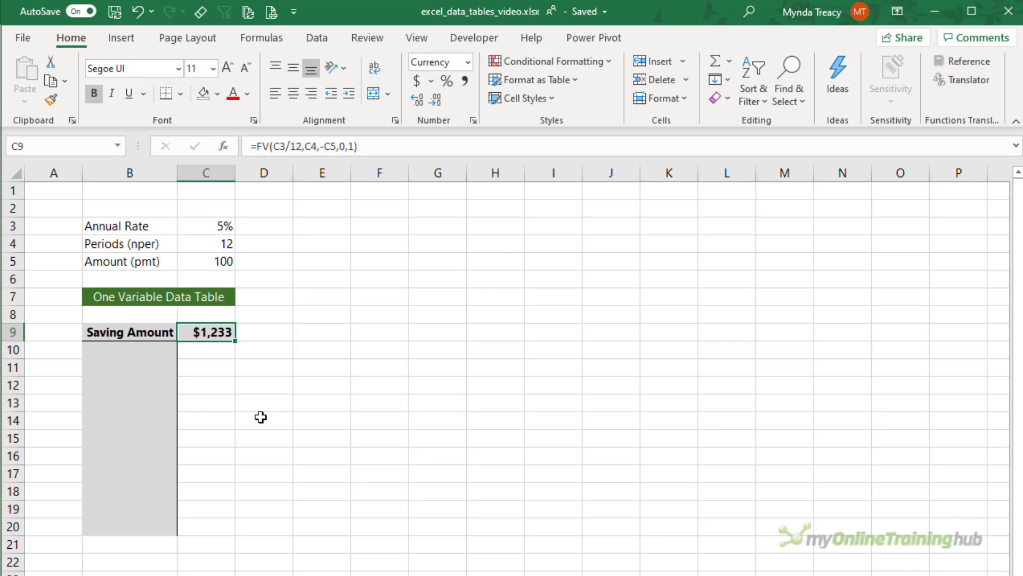
Copy the Saving Amount cell and check the FV formula in C9, leaving it unchanged
key("ctrl+c")
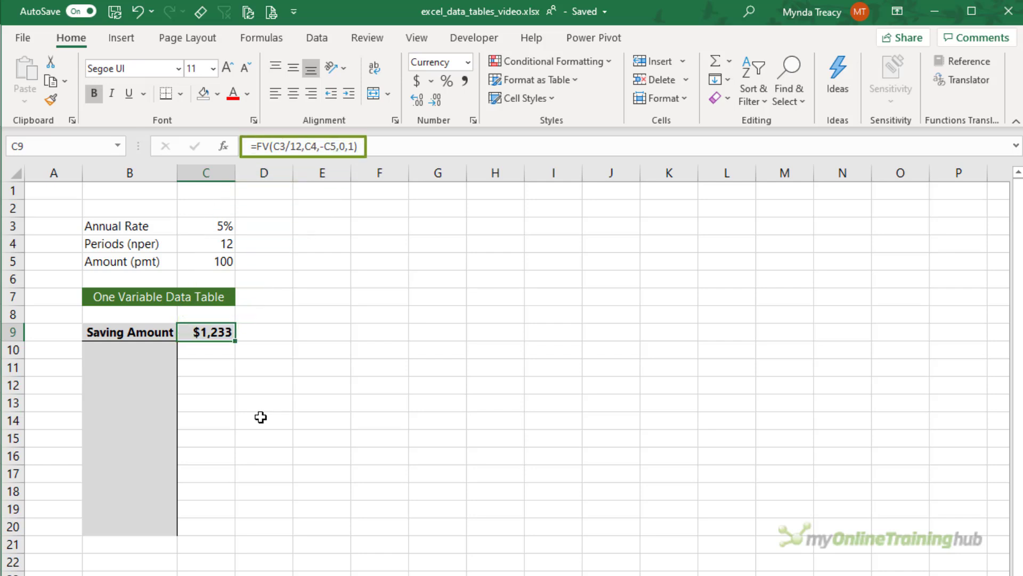
key("F2")
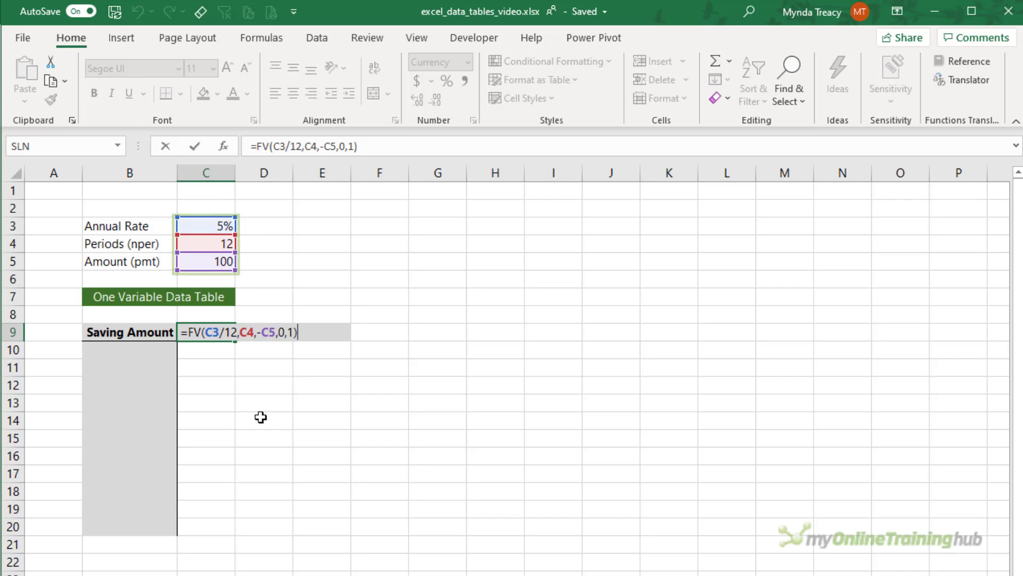
key("ctrl+Return")
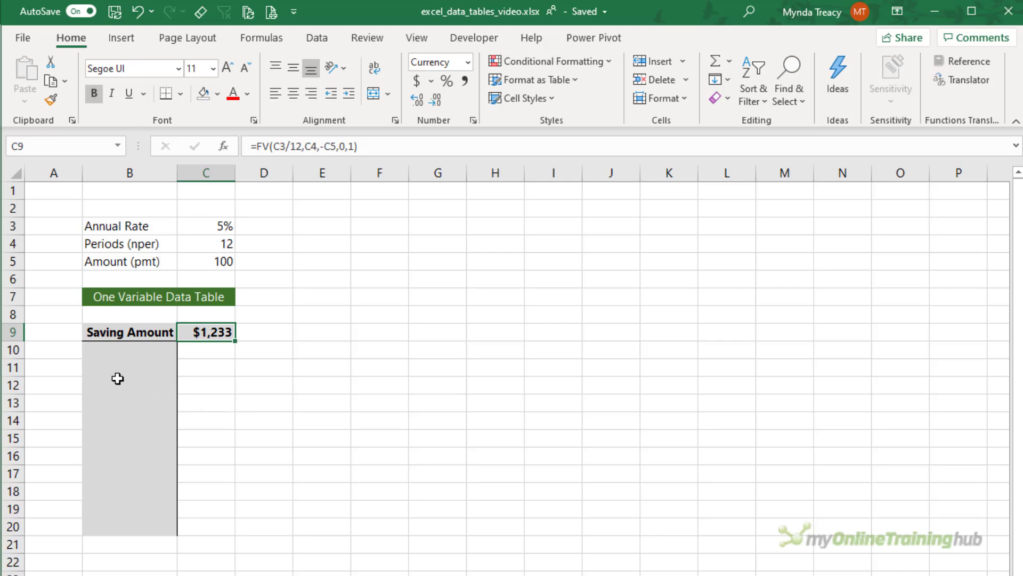
Enter 100 as the starting saving amount in B10
left_click(119, 347)
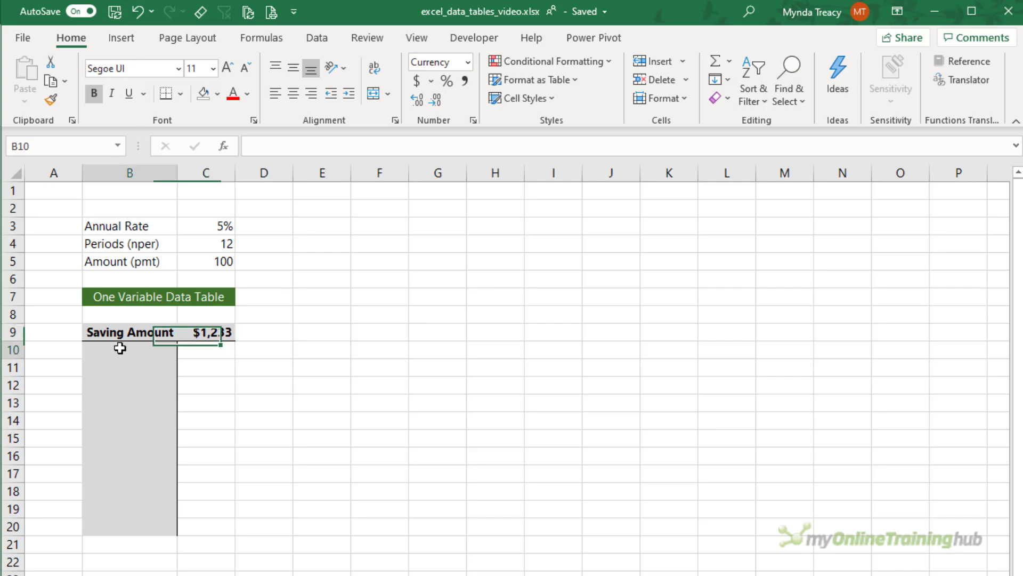
type("100")
key("Return")
key("Up")
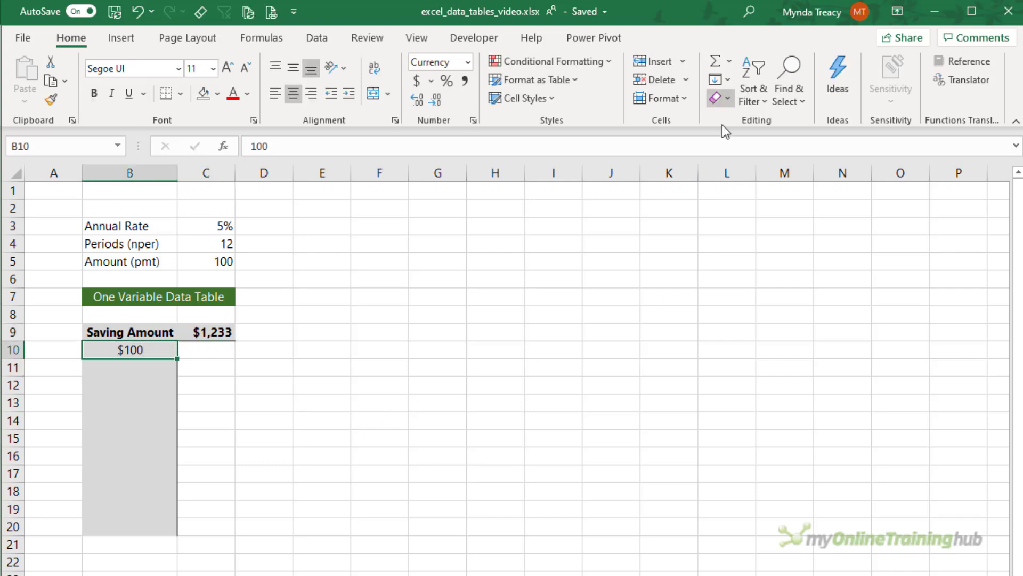
Fill a column series from B10 with step value 10 and stop value 200
left_click(720, 80)
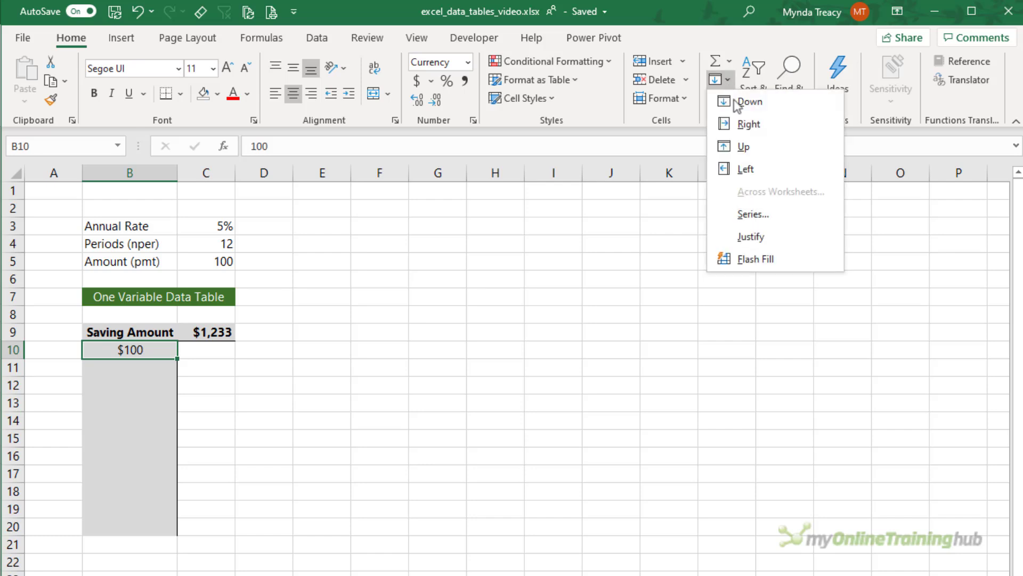
left_click(782, 213)
left_click(264, 398)
left_click(293, 473)
type("0")
key("Tab")
type("200")
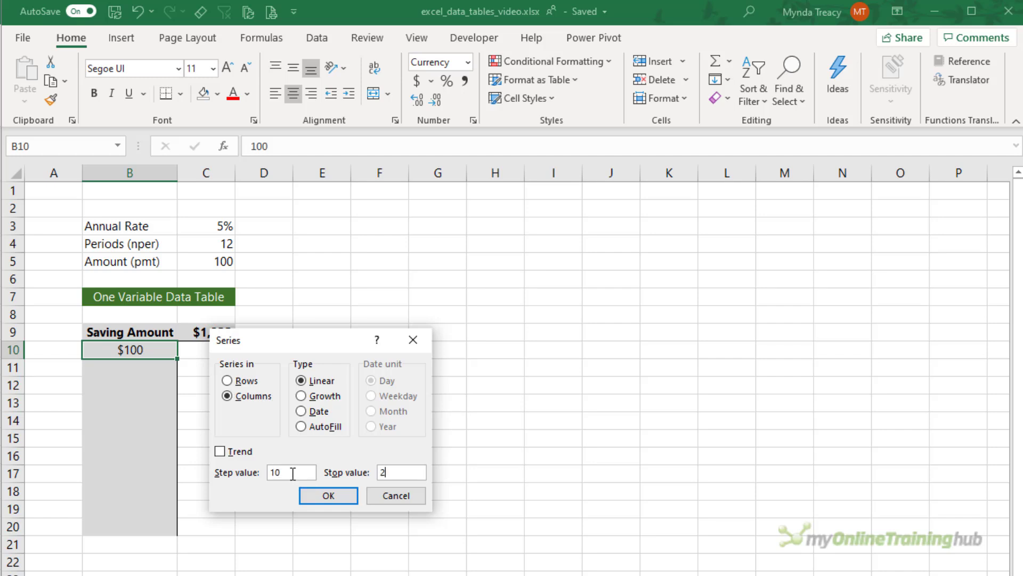
left_click(313, 497)
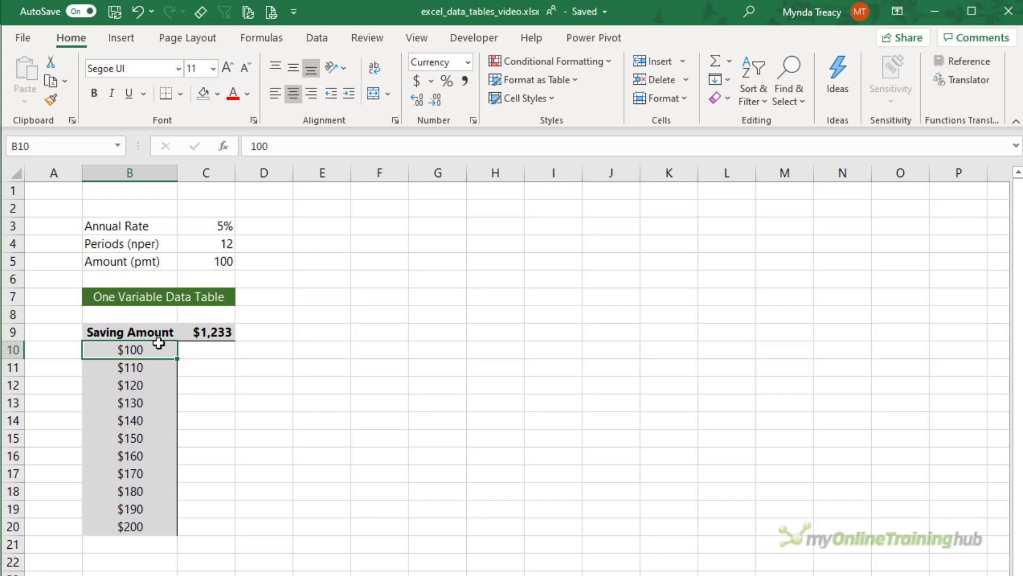
Create a data table on B9:C20 with C5 as column input and no row input
left_click_drag(153, 333, 218, 530)
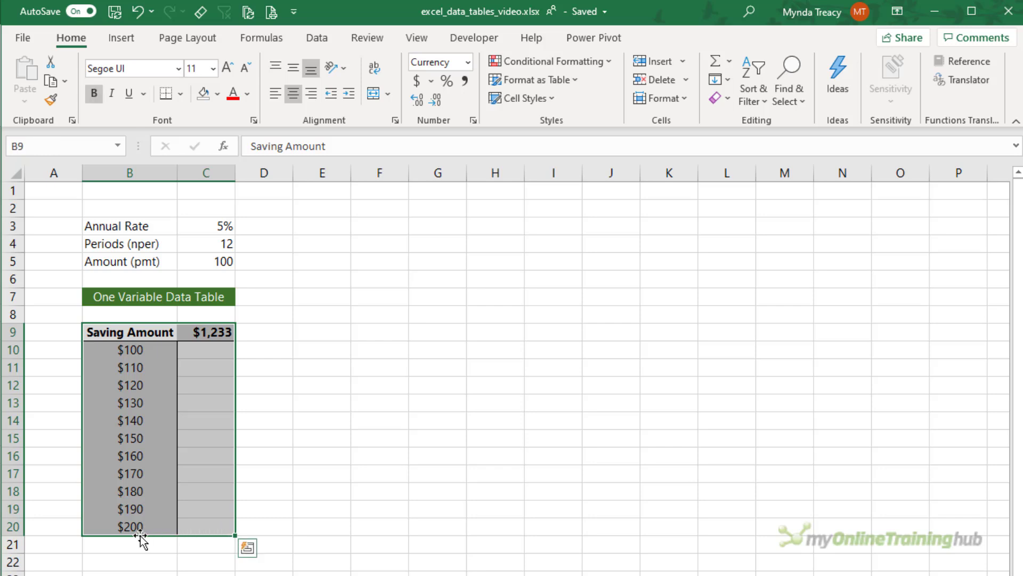
left_click(316, 40)
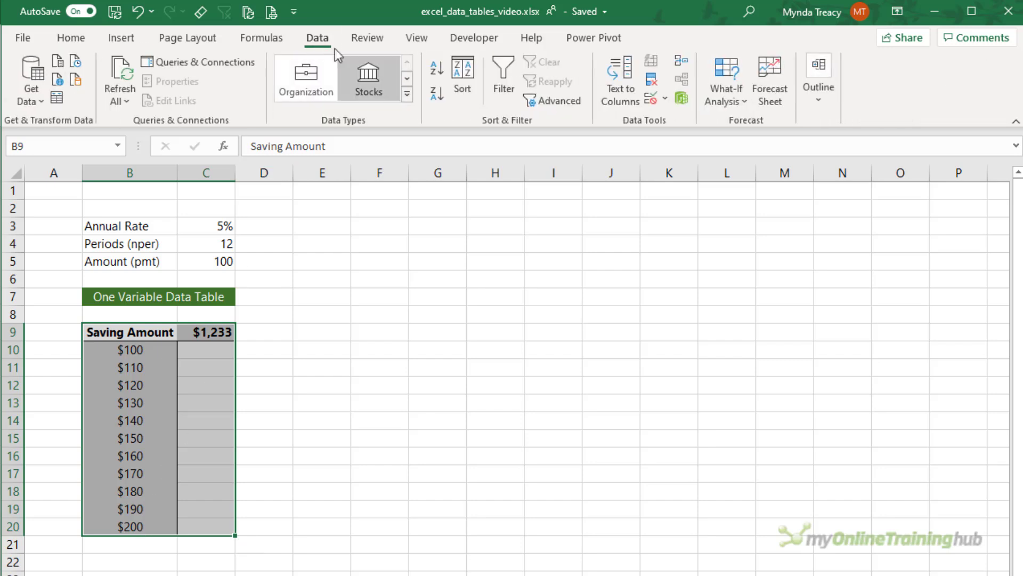
left_click(743, 105)
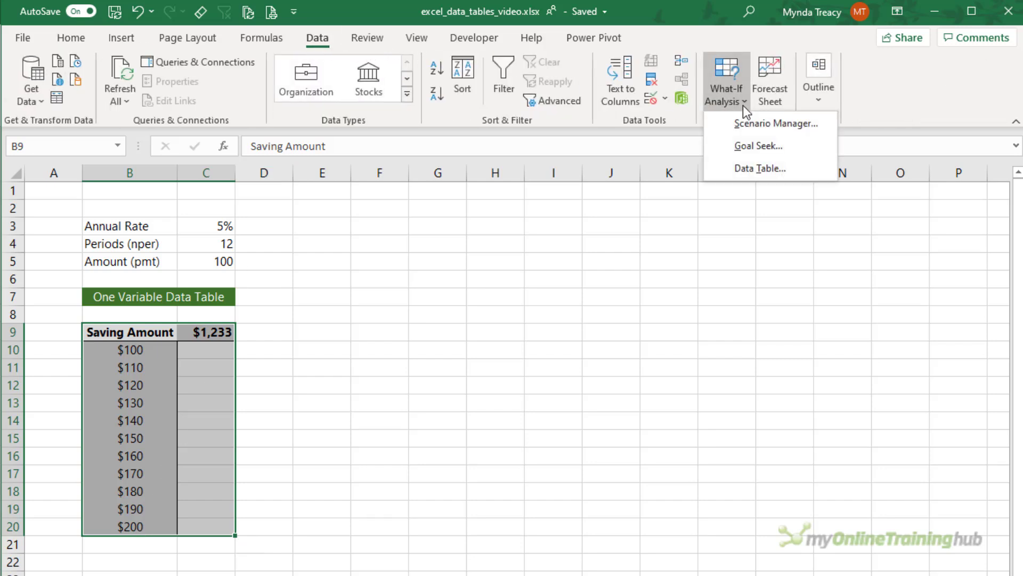
left_click(714, 169)
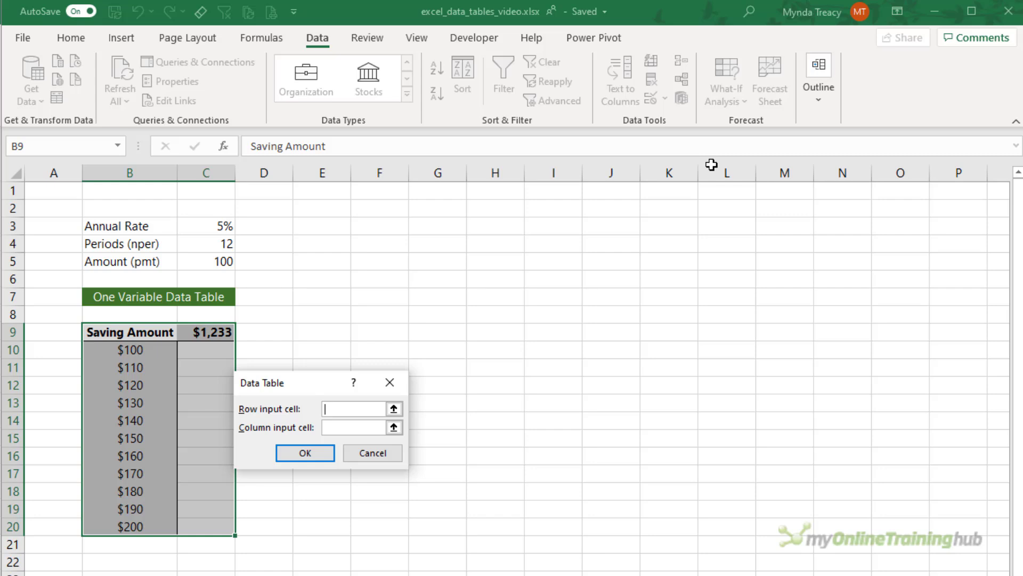
left_click(363, 426)
left_click(217, 260)
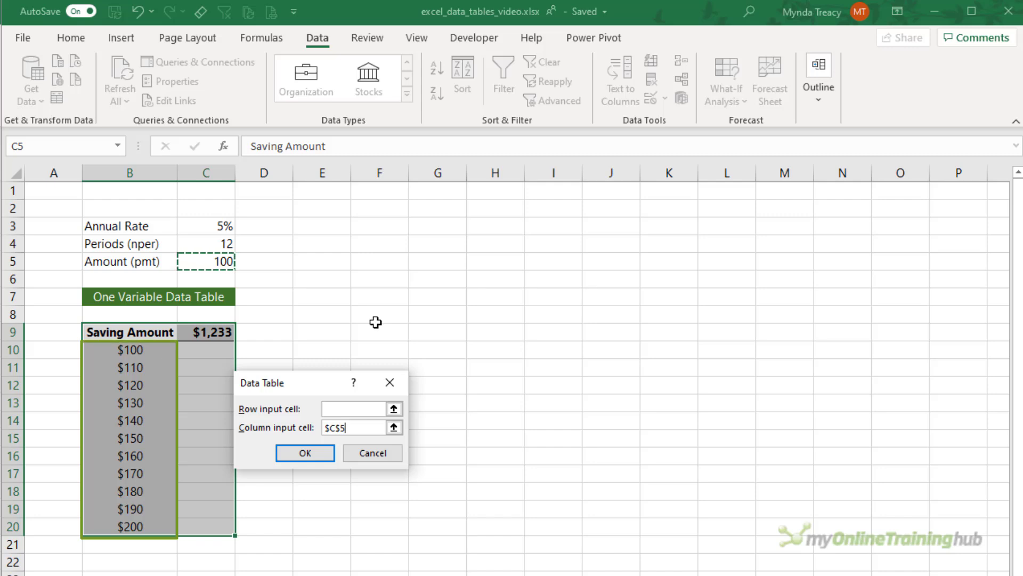
left_click(343, 408)
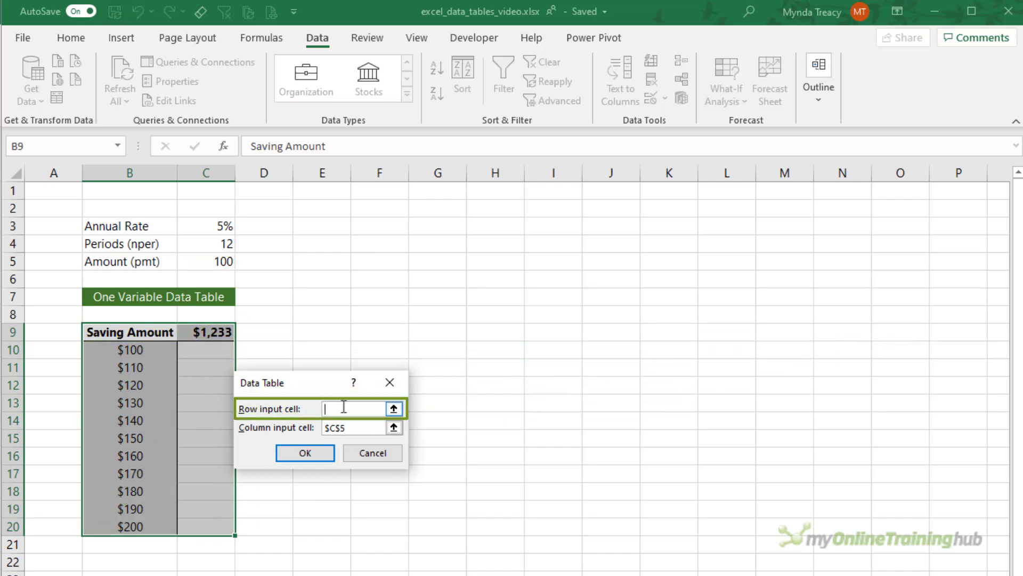
left_click(319, 452)
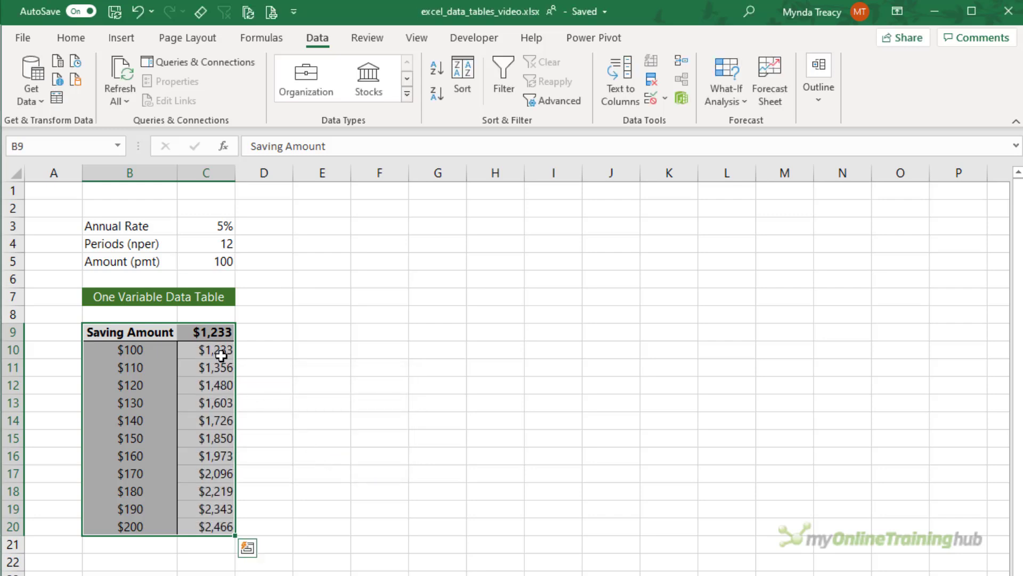
left_click(222, 355)
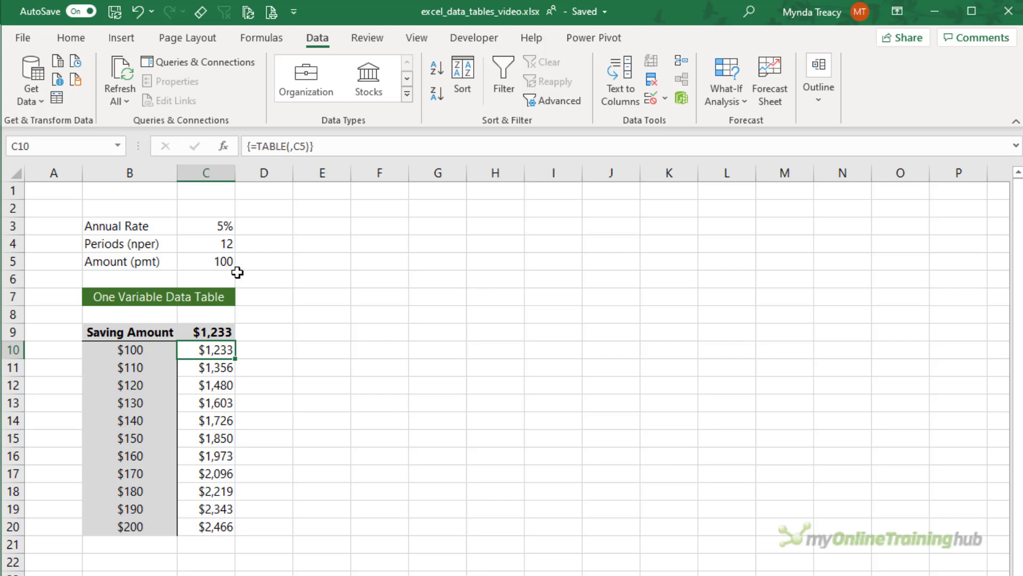
Enter 6% as the annual rate in C3
left_click(219, 226)
type("6")
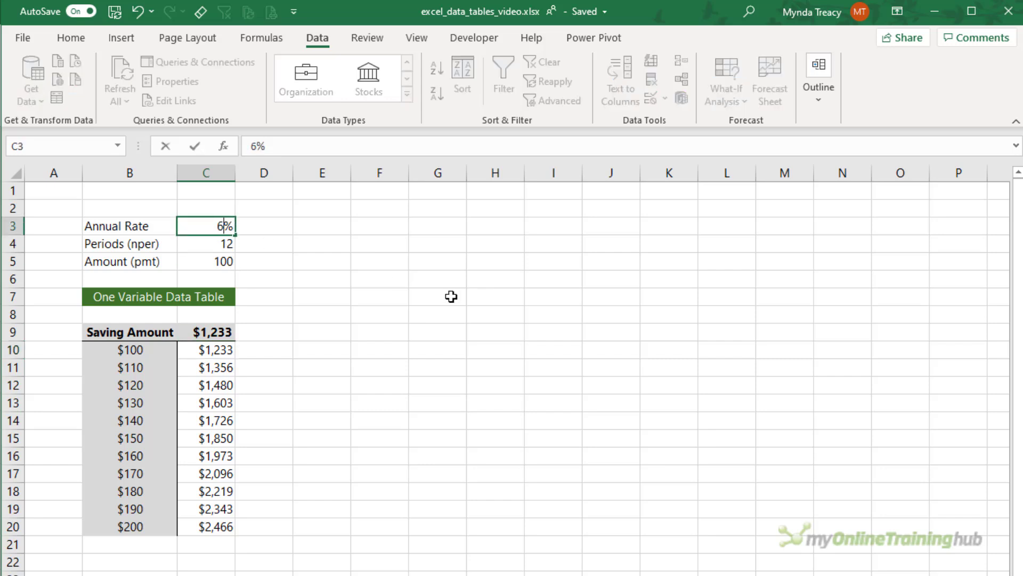
key("Return")
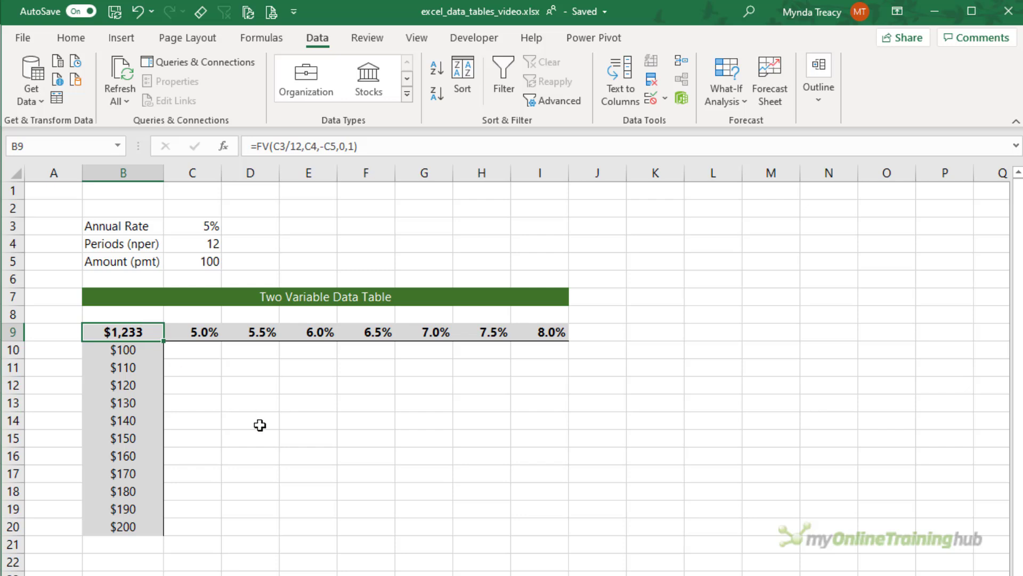
key("F2")
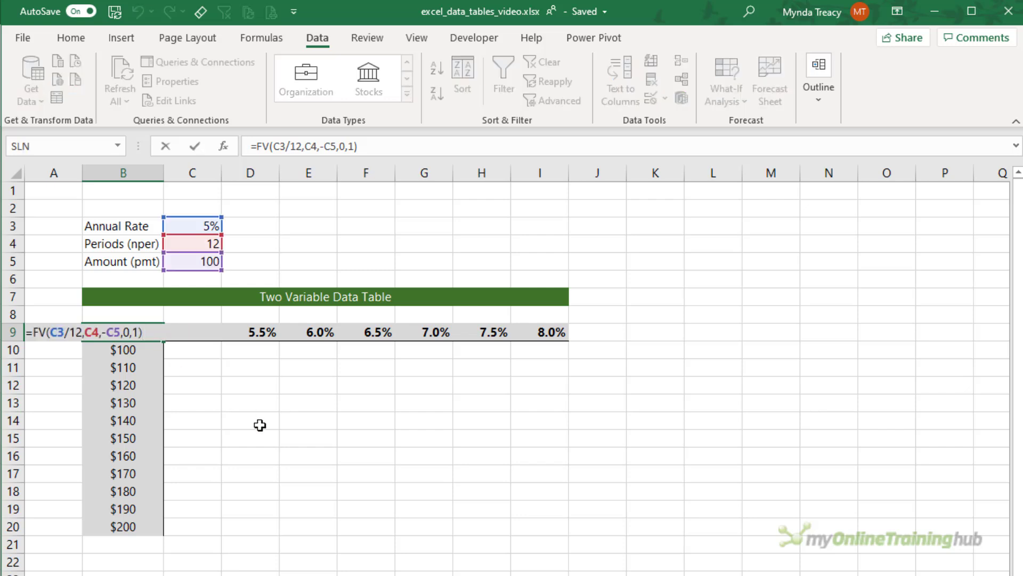
key("Escape")
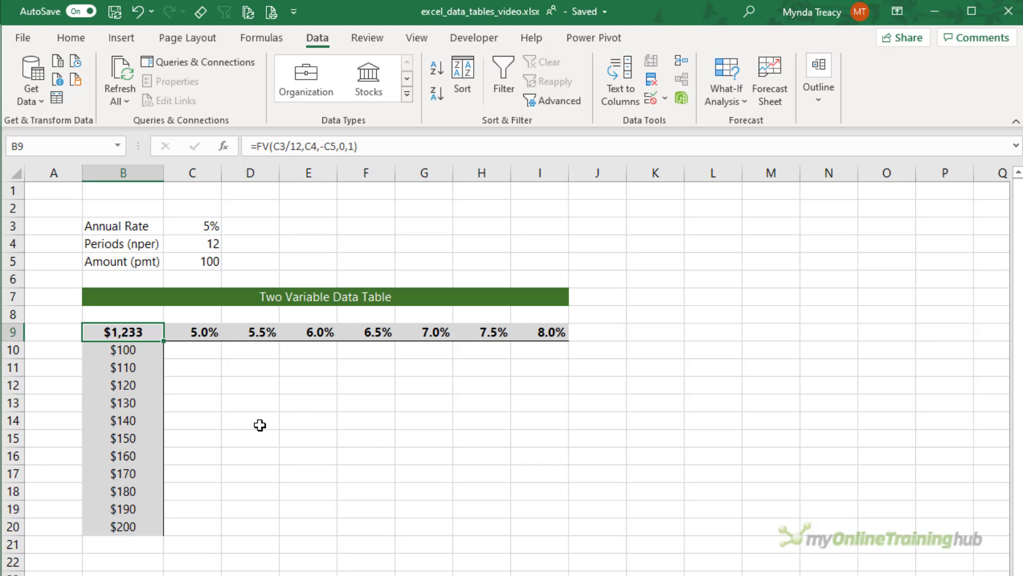
Create a data table on B9:I20 with row input C3 and column input C5
left_click_drag(151, 329, 543, 534)
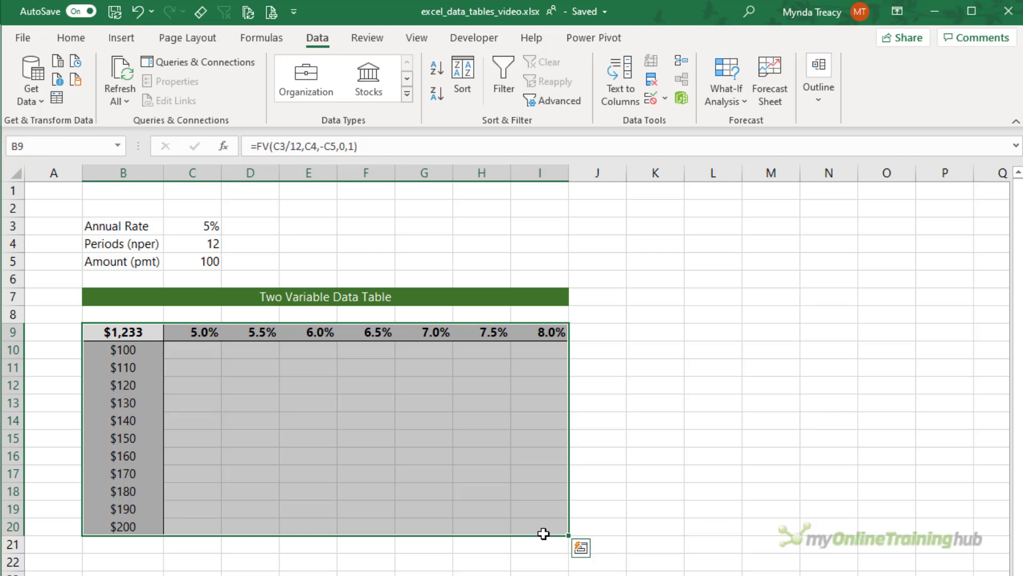
left_click(728, 108)
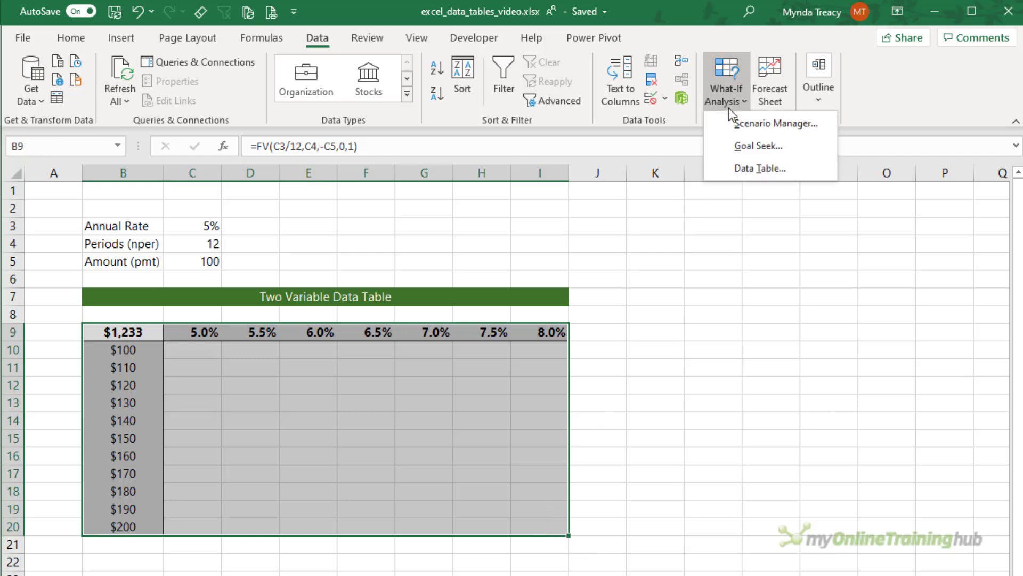
left_click(718, 168)
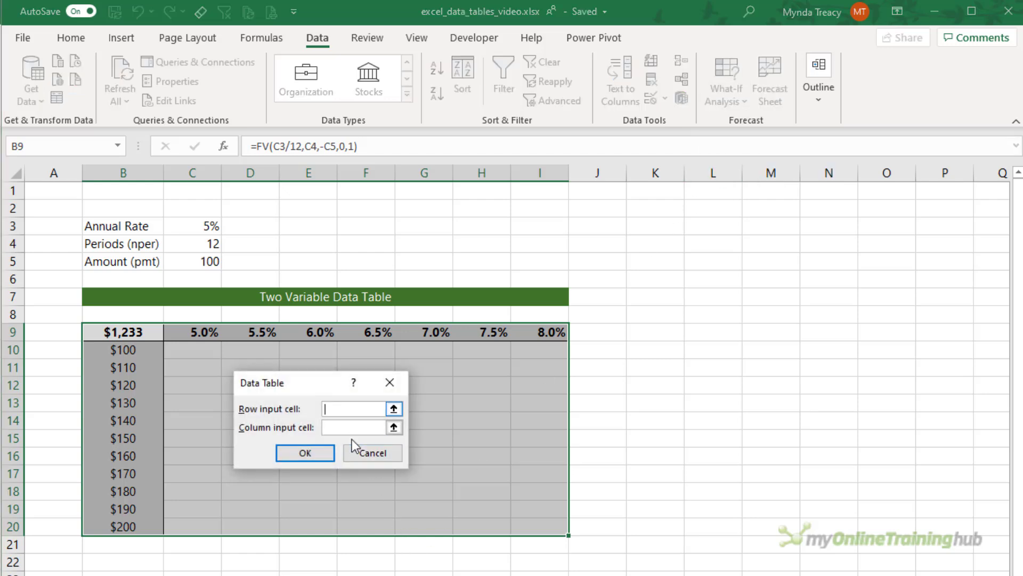
left_click(209, 225)
left_click(337, 426)
left_click(212, 262)
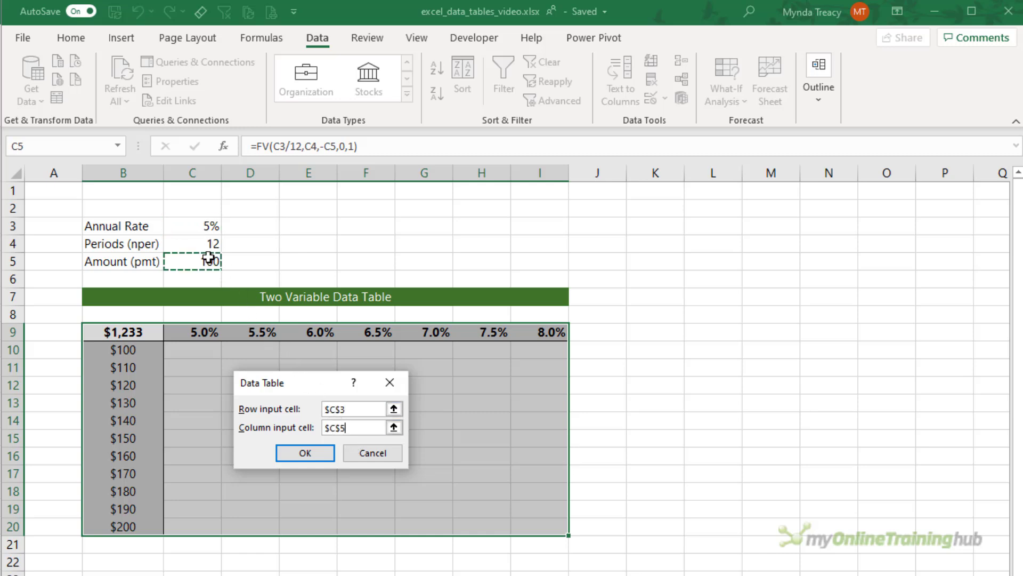
left_click(306, 454)
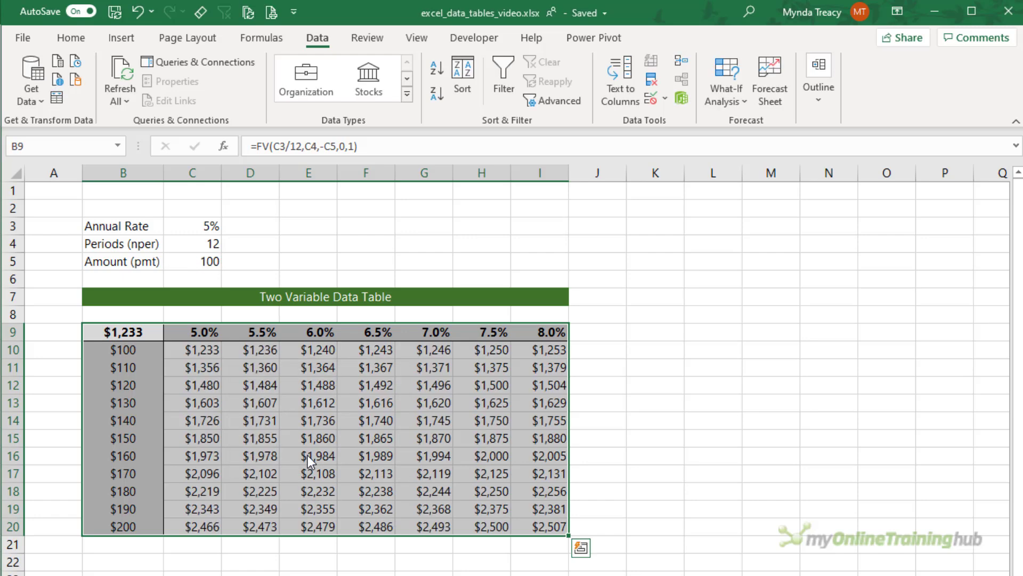
left_click(202, 352)
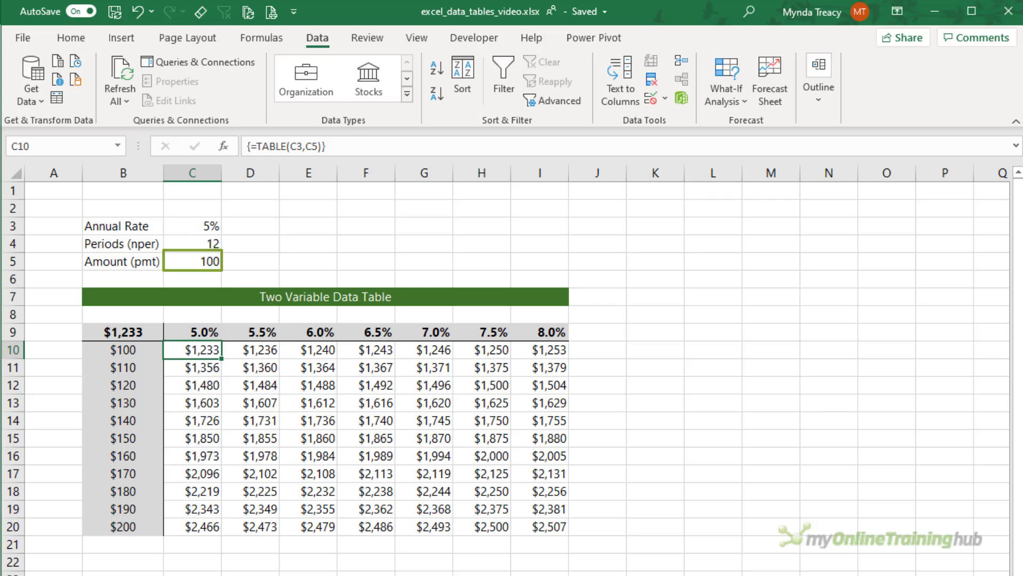
Change the last rate heading in I9 from 8.0% to 9%
left_click(534, 334)
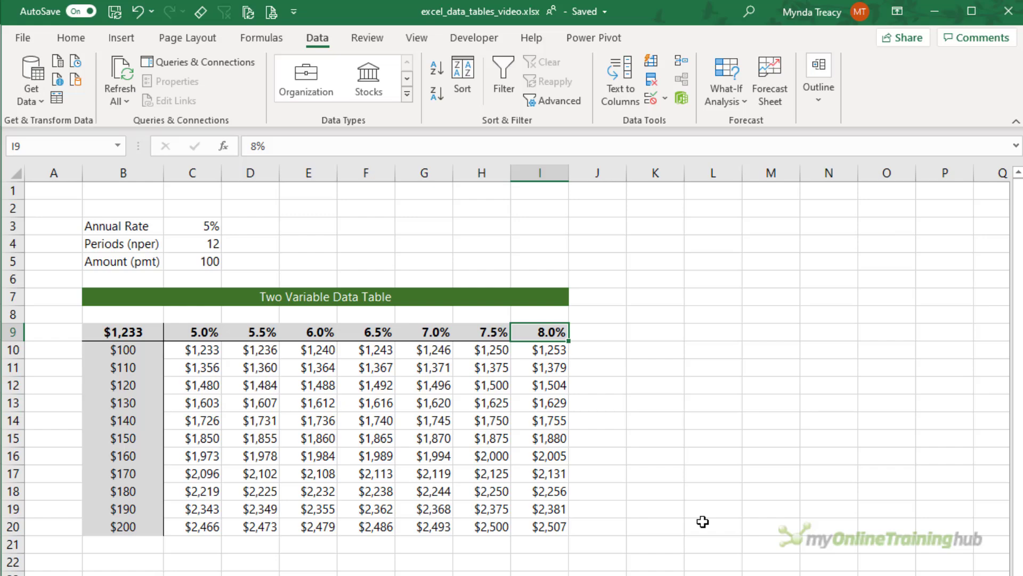
type("9")
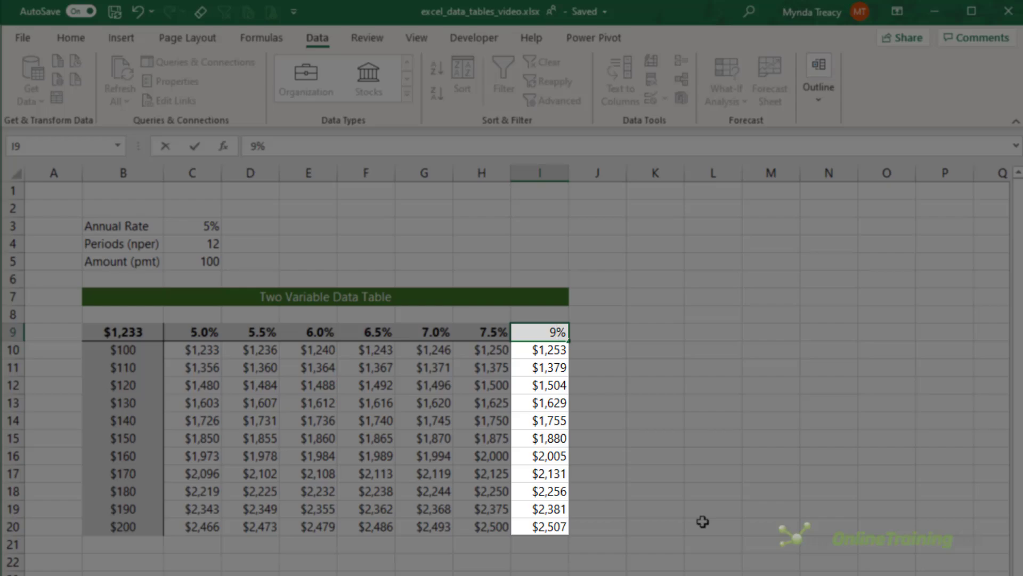
key("Return")
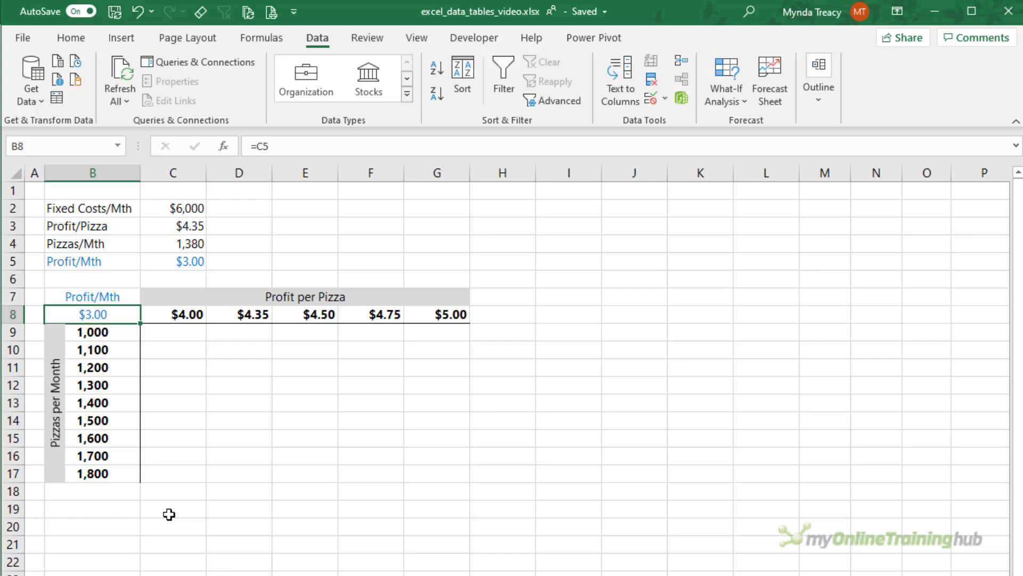
left_click(187, 208)
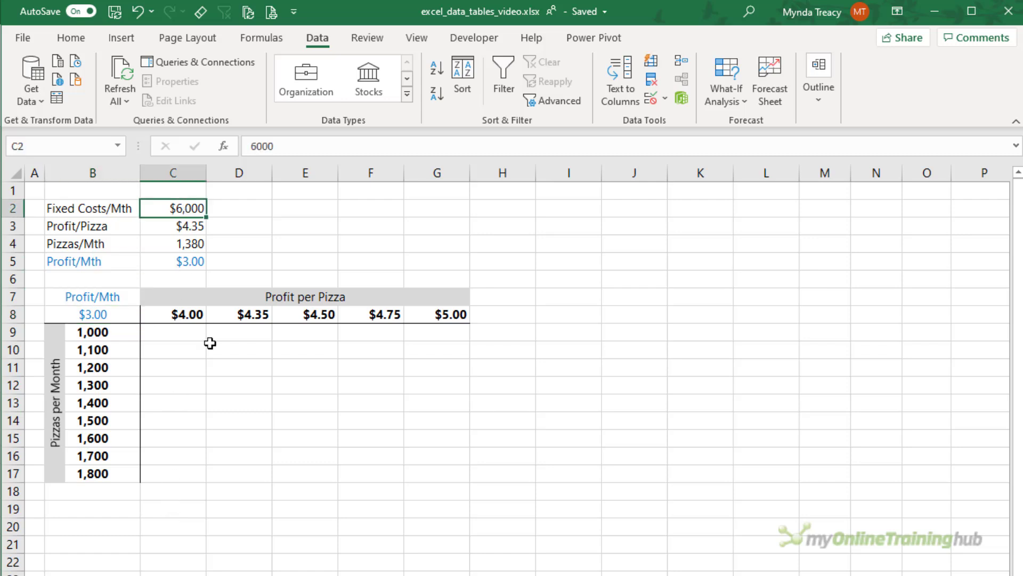
key("Down")
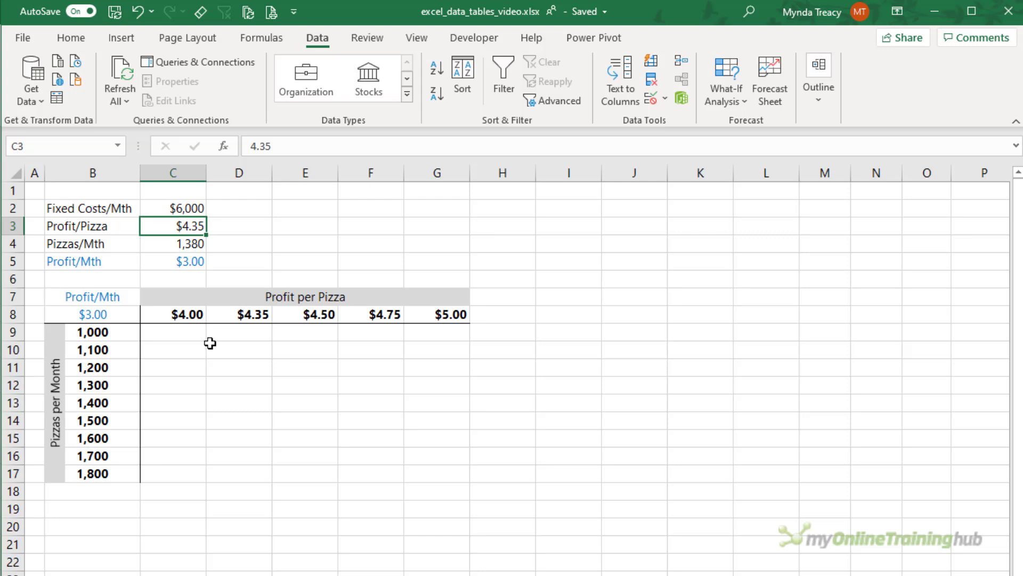
key("Down")
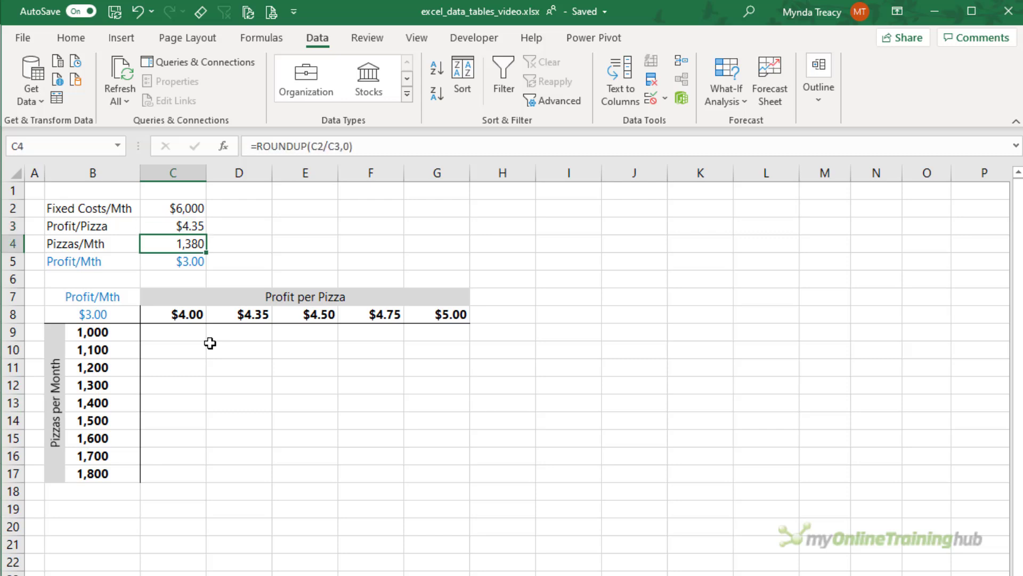
key("Down")
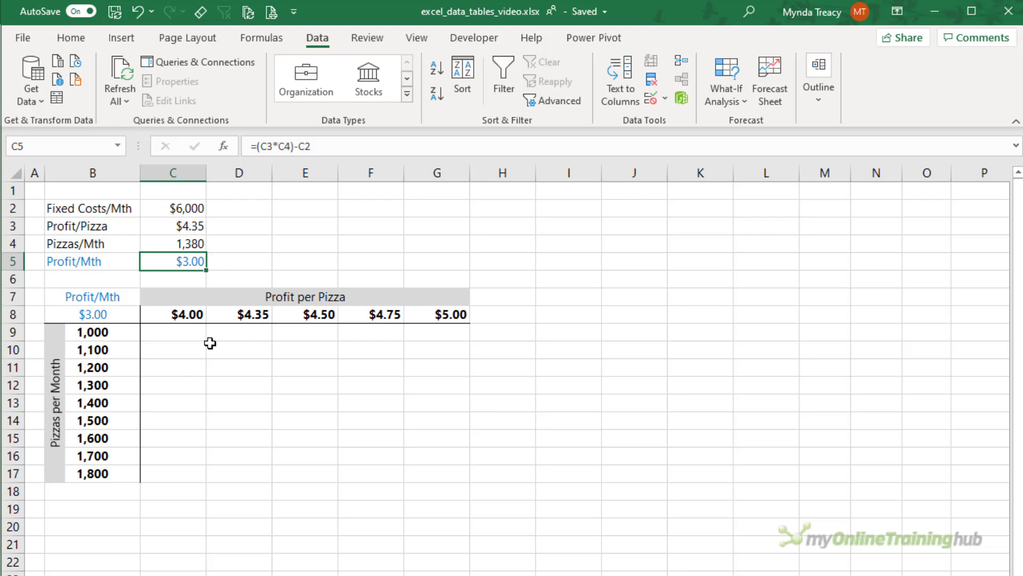
Create a data table on B8:G17 with row input C3 and column input C4
left_click_drag(91, 315, 427, 480)
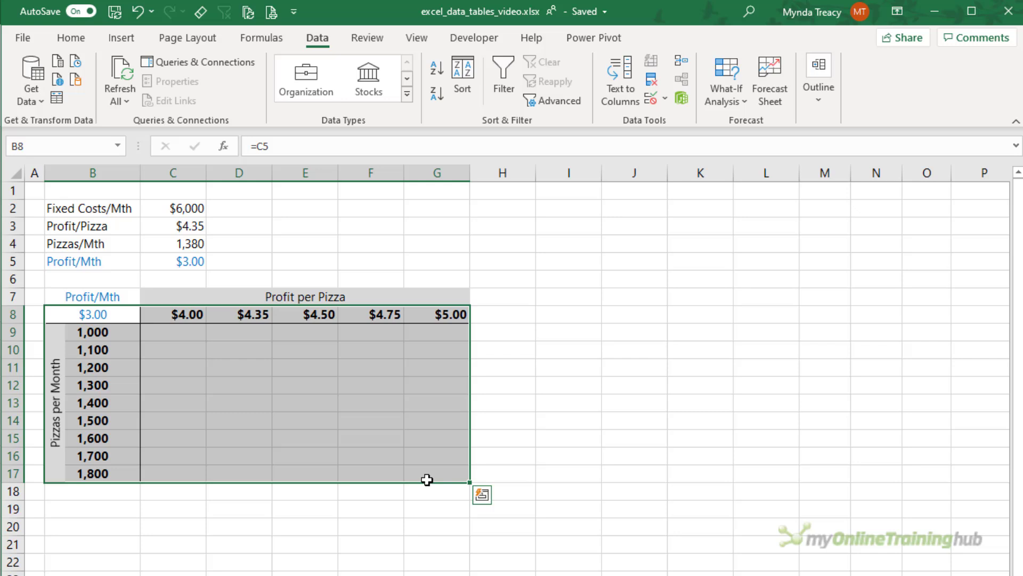
left_click(736, 100)
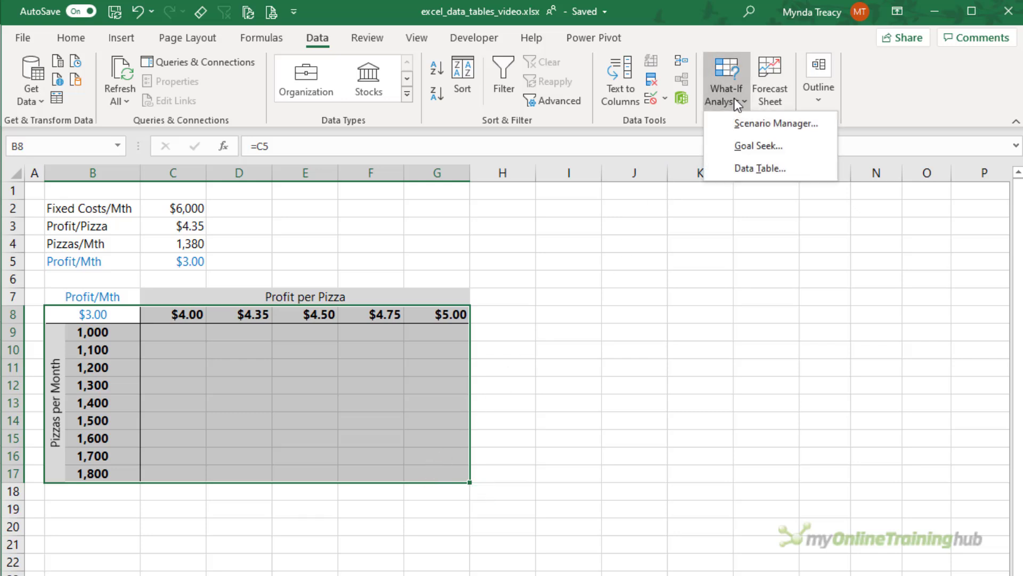
left_click(717, 175)
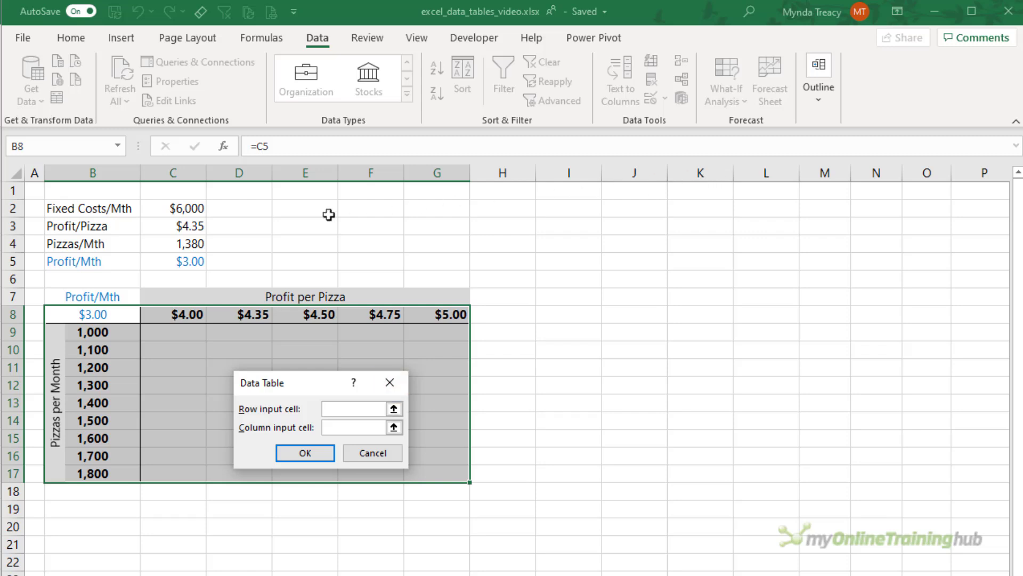
left_click(186, 228)
left_click(330, 429)
left_click(193, 244)
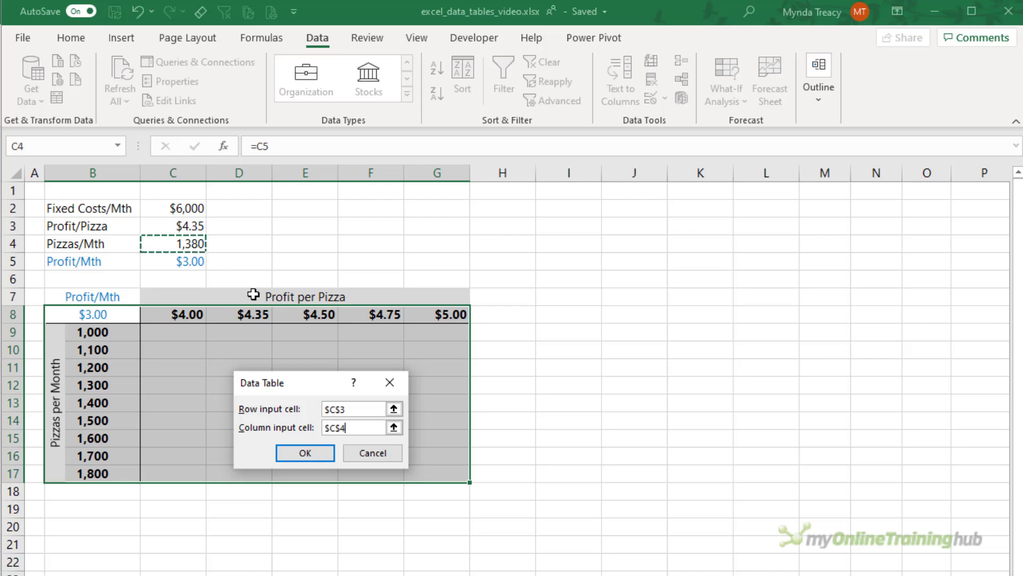
left_click(308, 452)
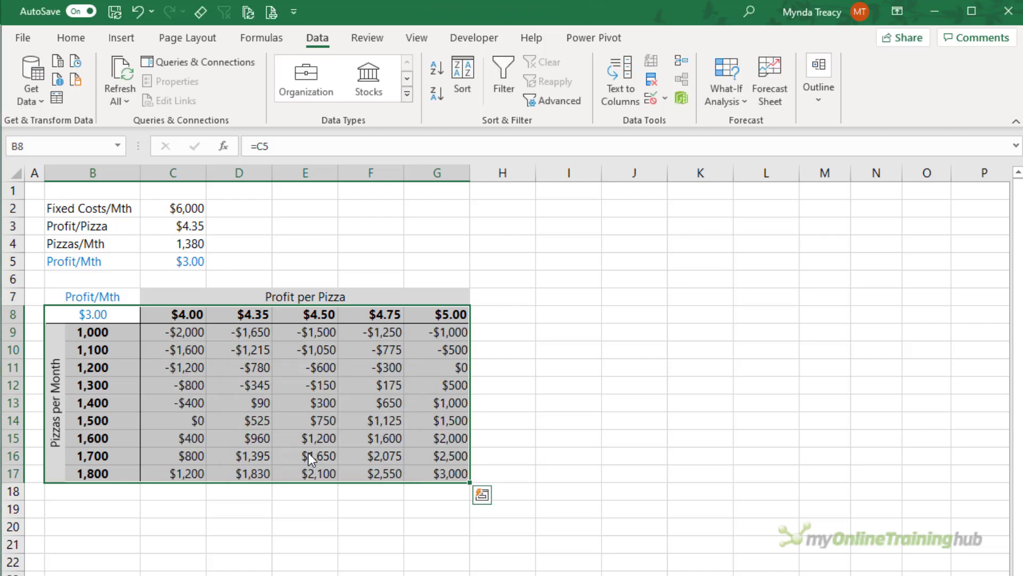
left_click(196, 336)
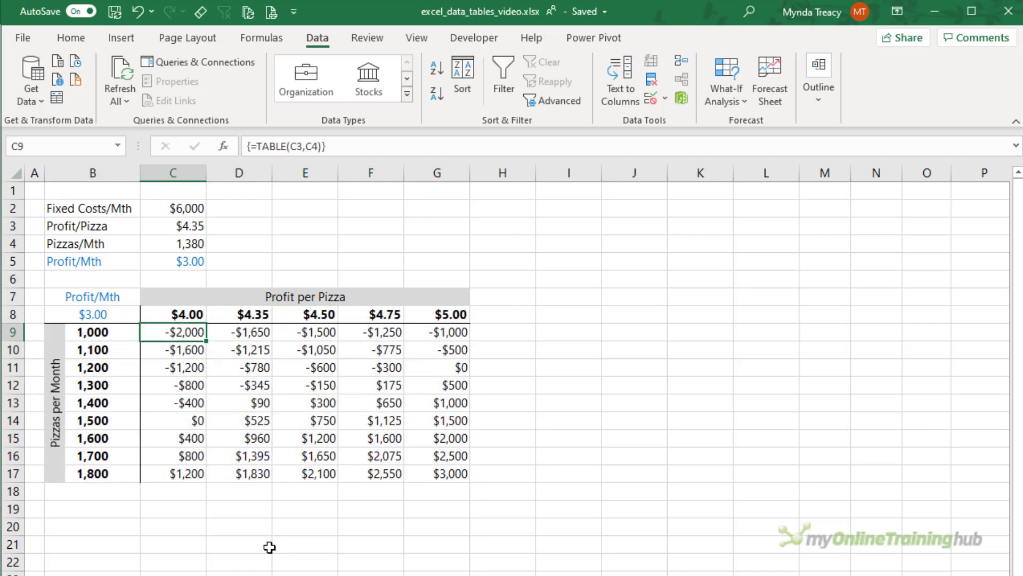
Apply the Green - Yellow - Red colour scale to the profit values in C9:G17
left_click(439, 475, "shift")
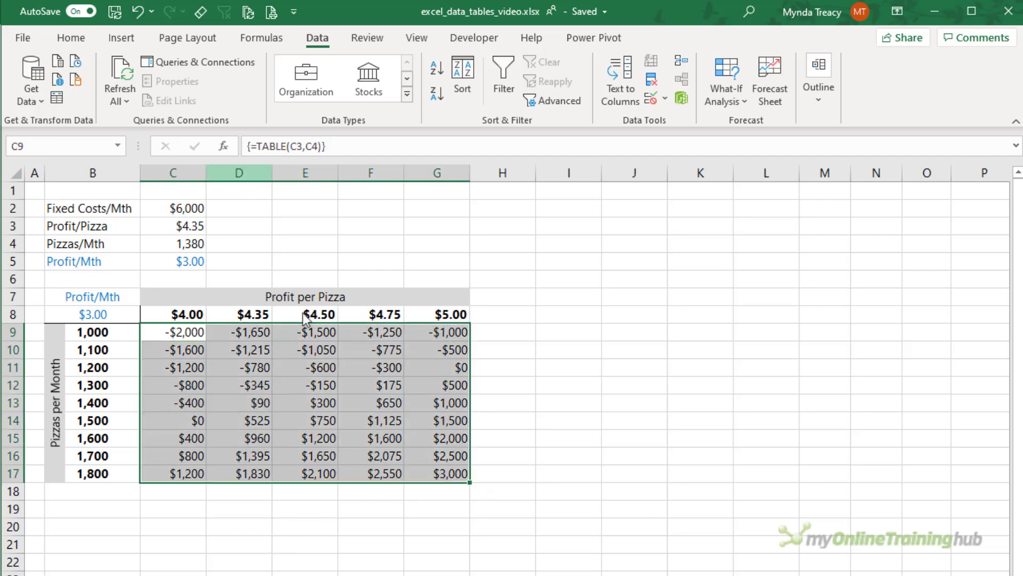
left_click(72, 39)
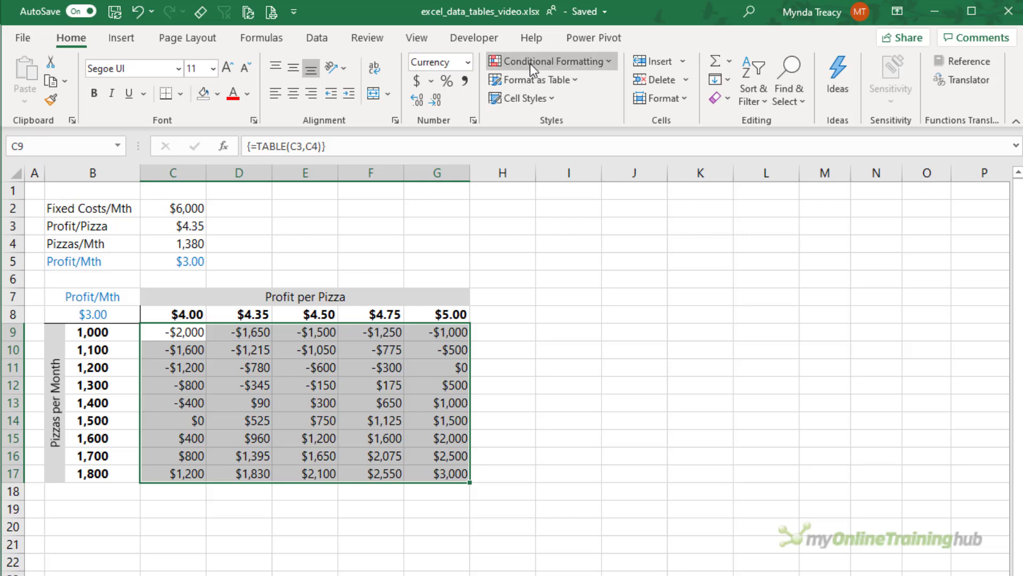
left_click(531, 62)
mouse_move(536, 188)
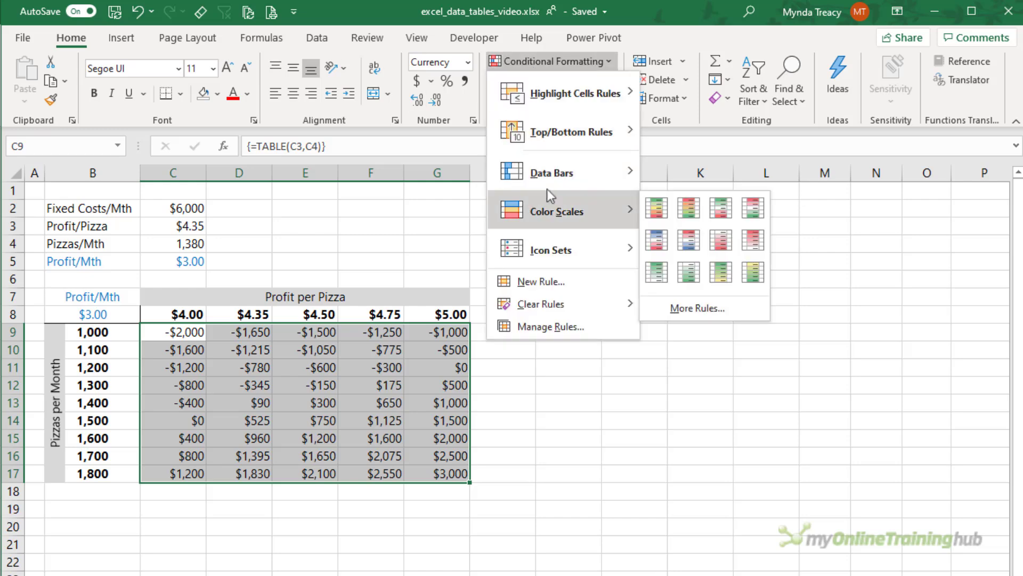
left_click(660, 210)
left_click(510, 478)
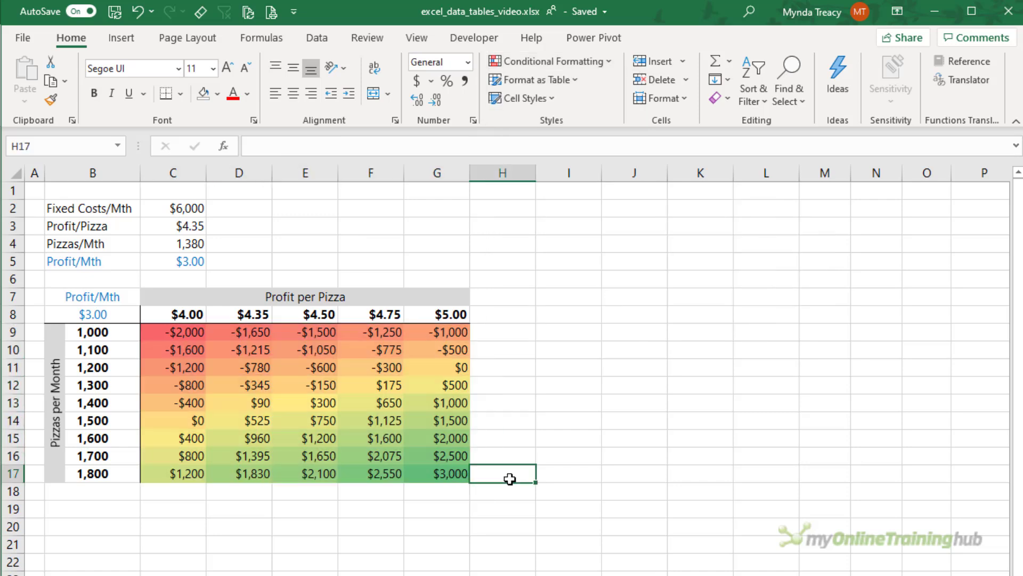
Check the $0 break-even cells and the corner cell's formula
left_click(172, 419)
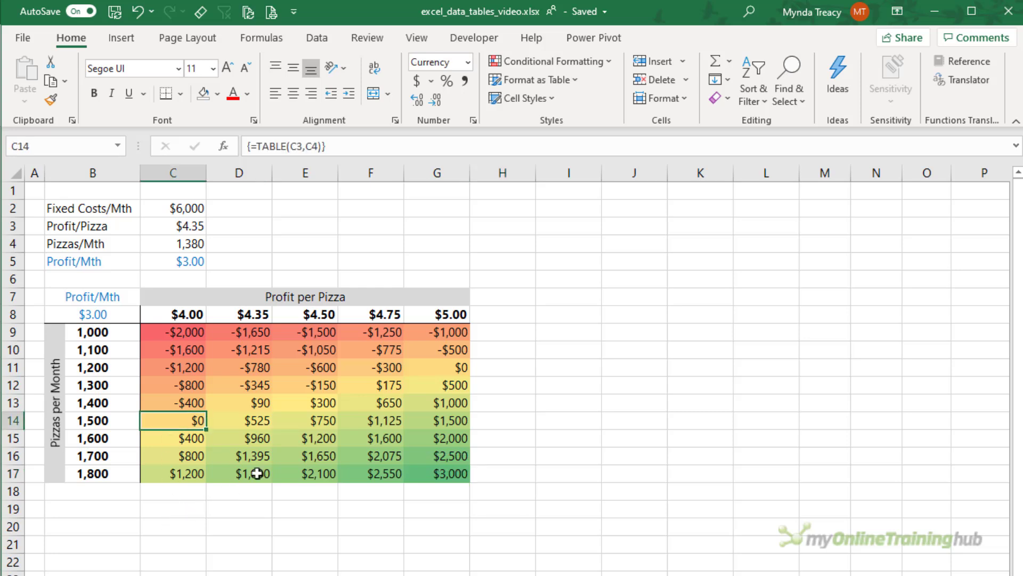
left_click(450, 367)
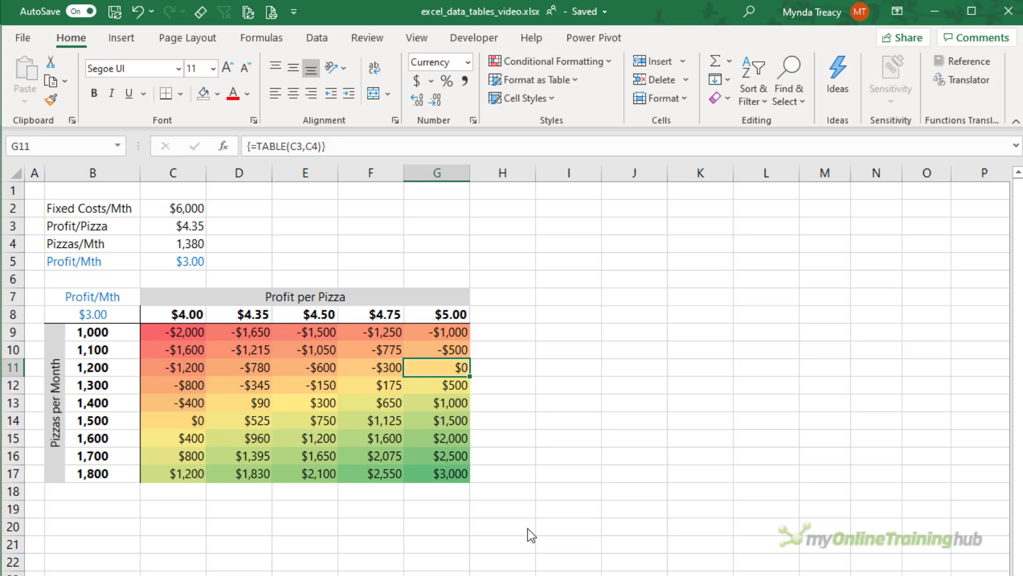
left_click(76, 318)
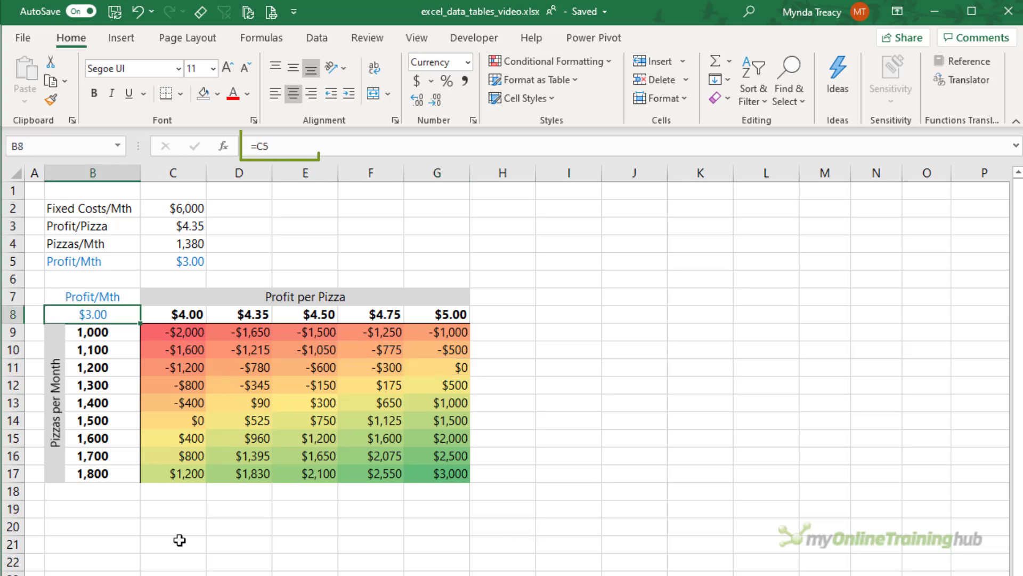
key("F2")
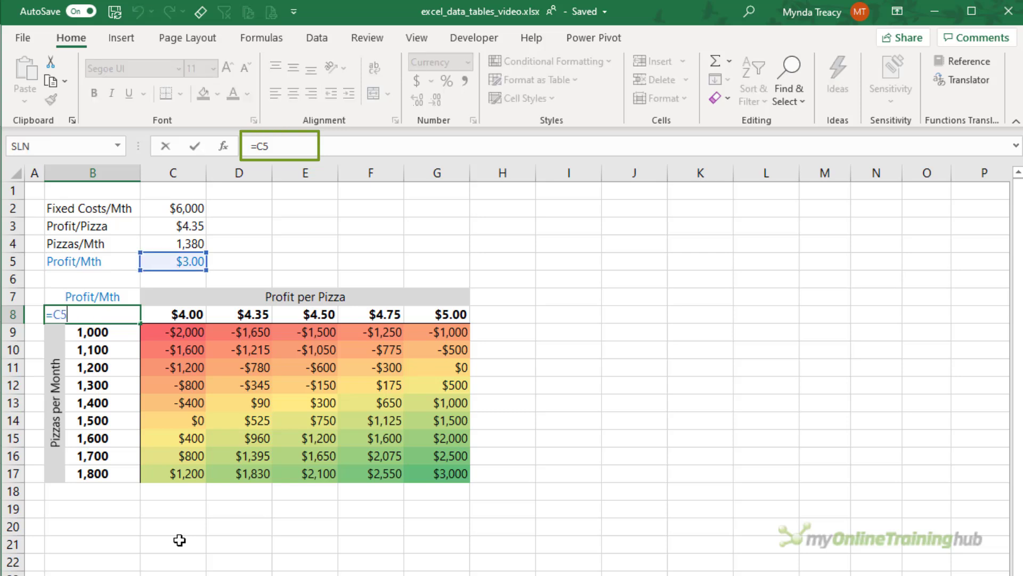
key("Escape")
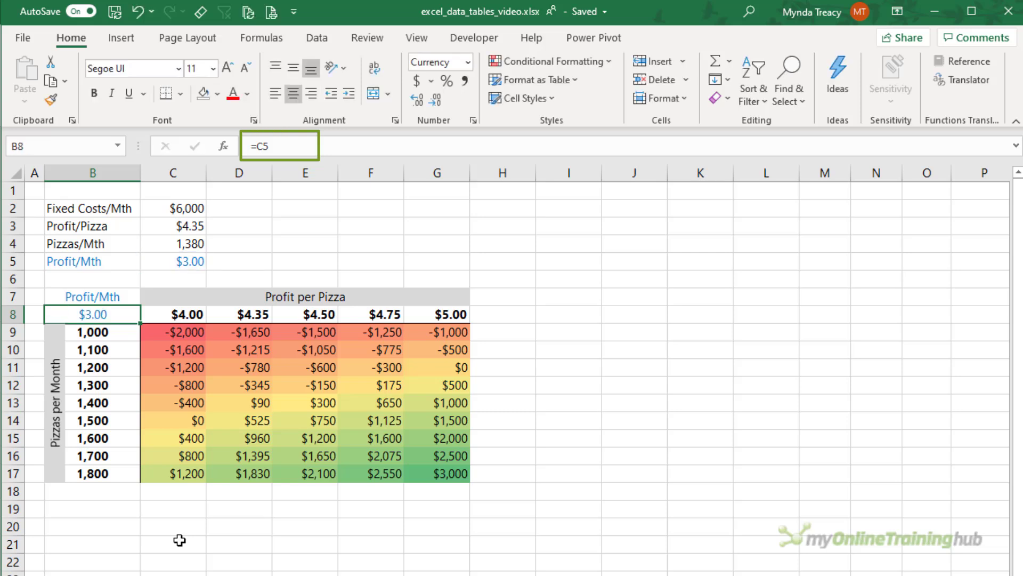
left_click(161, 260)
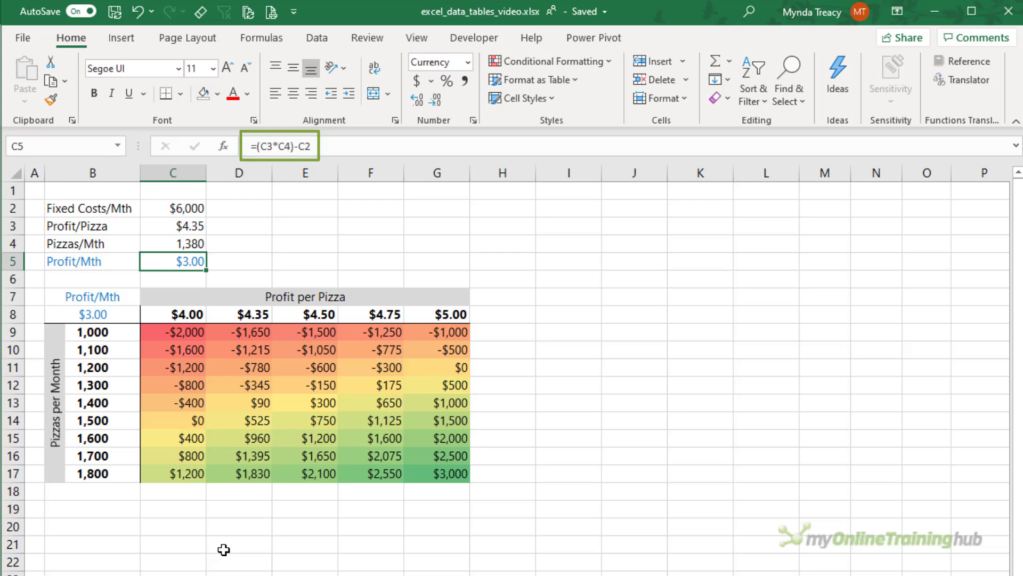
left_click(111, 316)
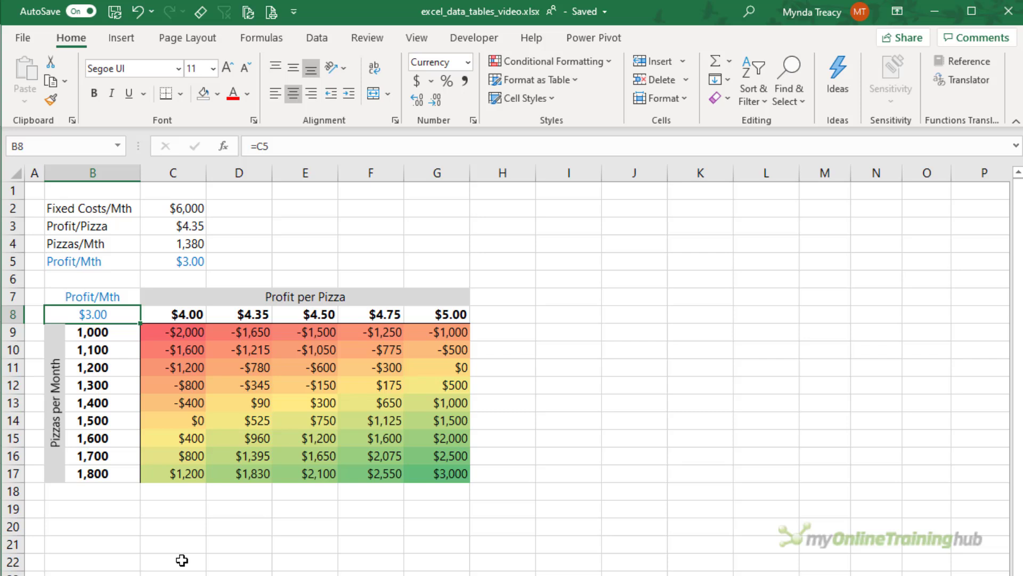
left_click_drag(175, 333, 445, 470)
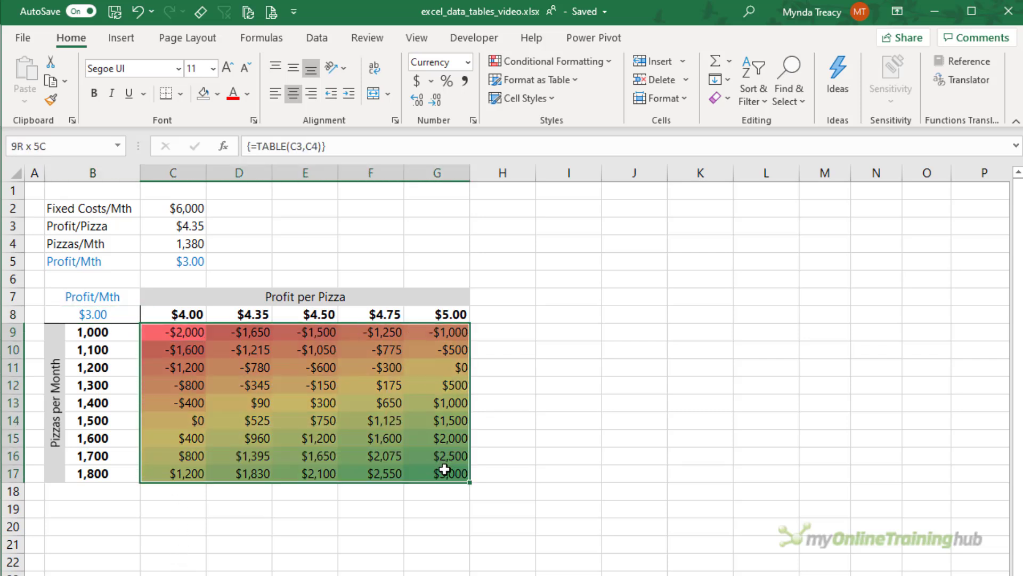
left_click(184, 260)
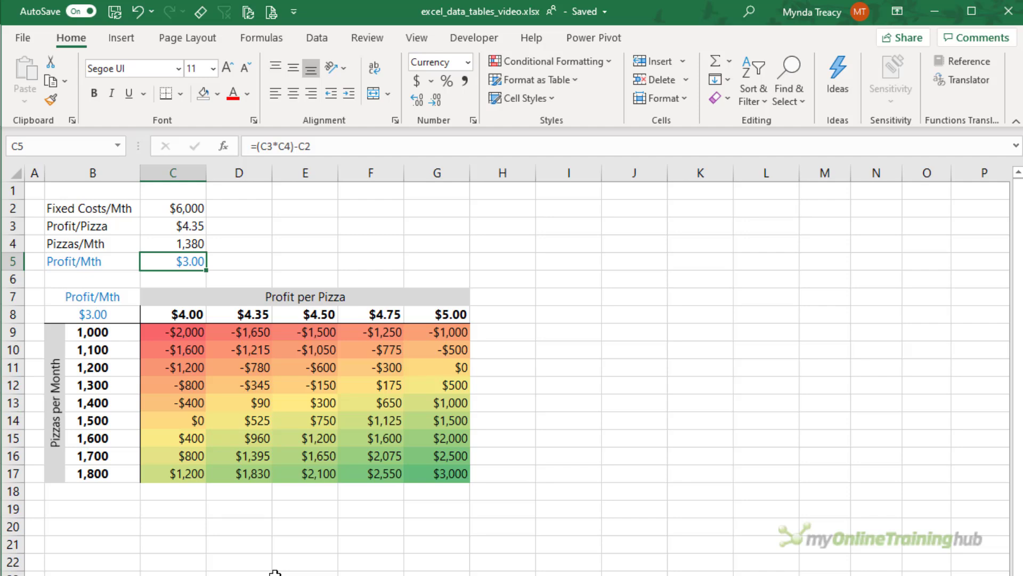
left_click(36, 38)
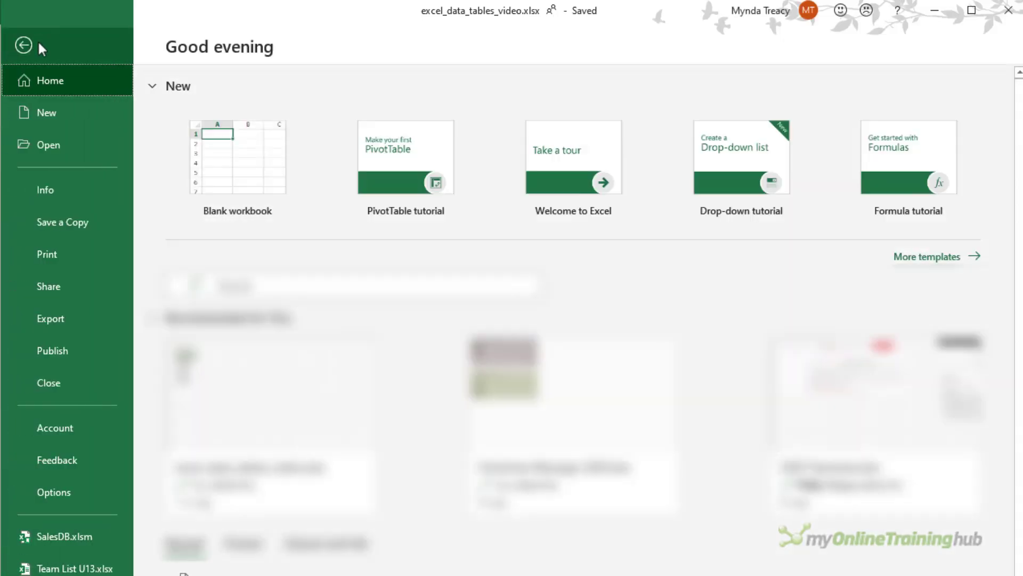
left_click(54, 493)
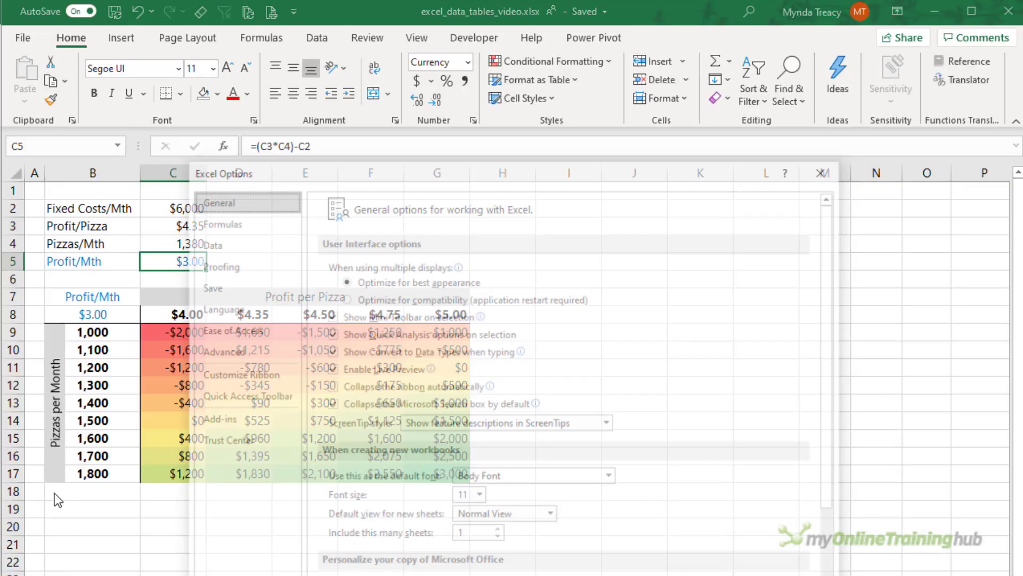
left_click(218, 220)
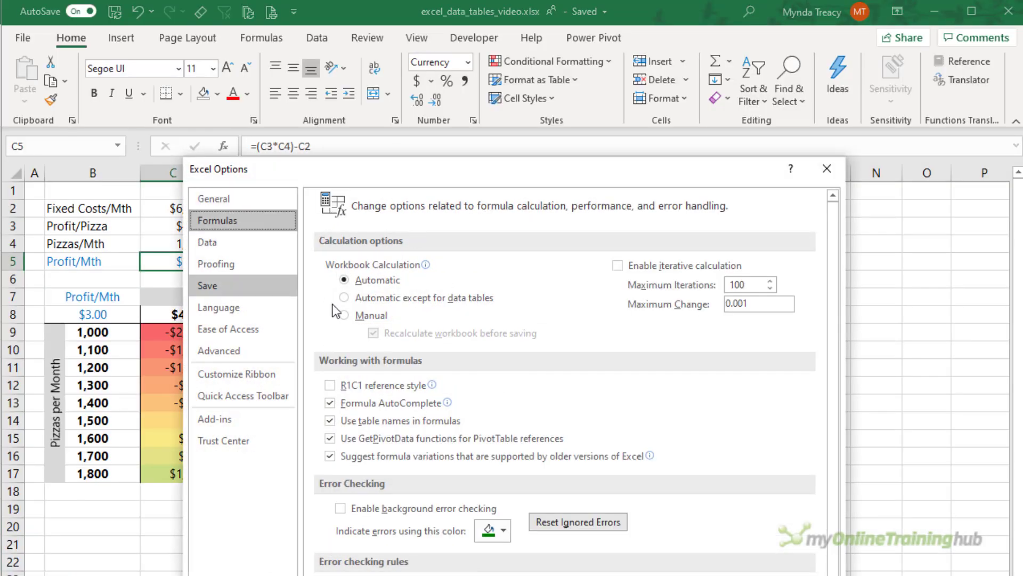
mouse_move(336, 311)
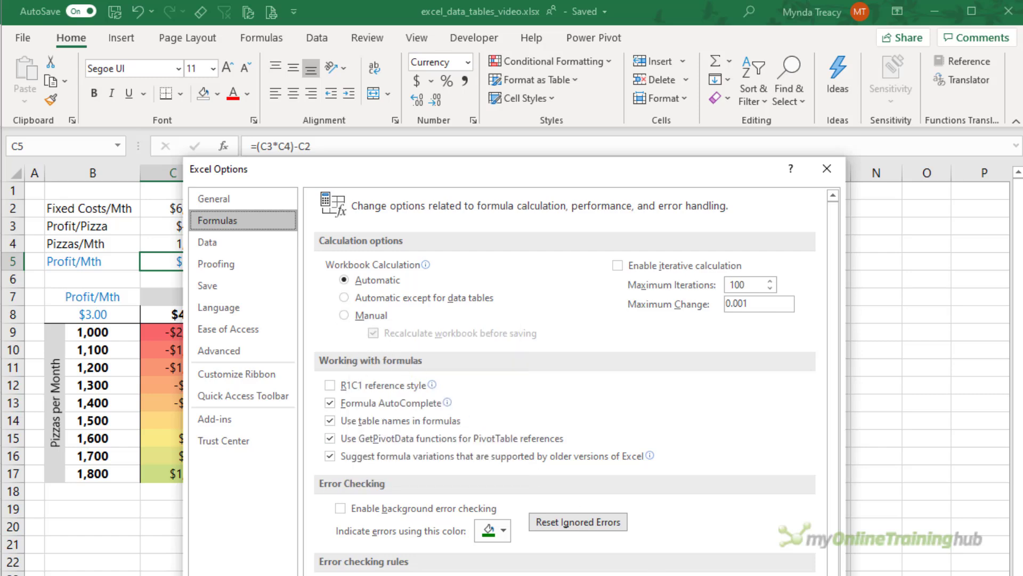
key("Return")
left_click(176, 331)
left_click_drag(241, 367, 466, 477)
key("F9")
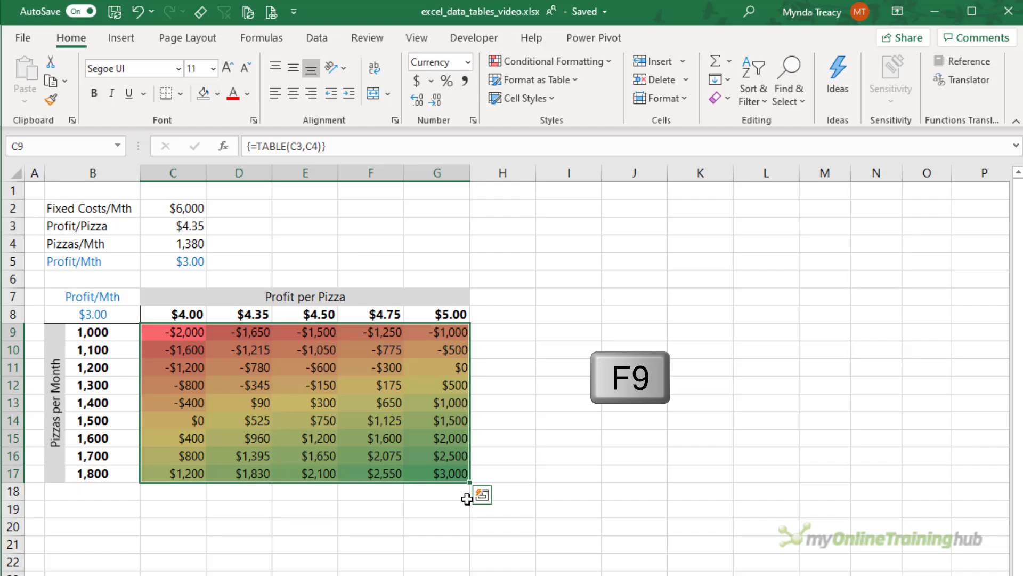